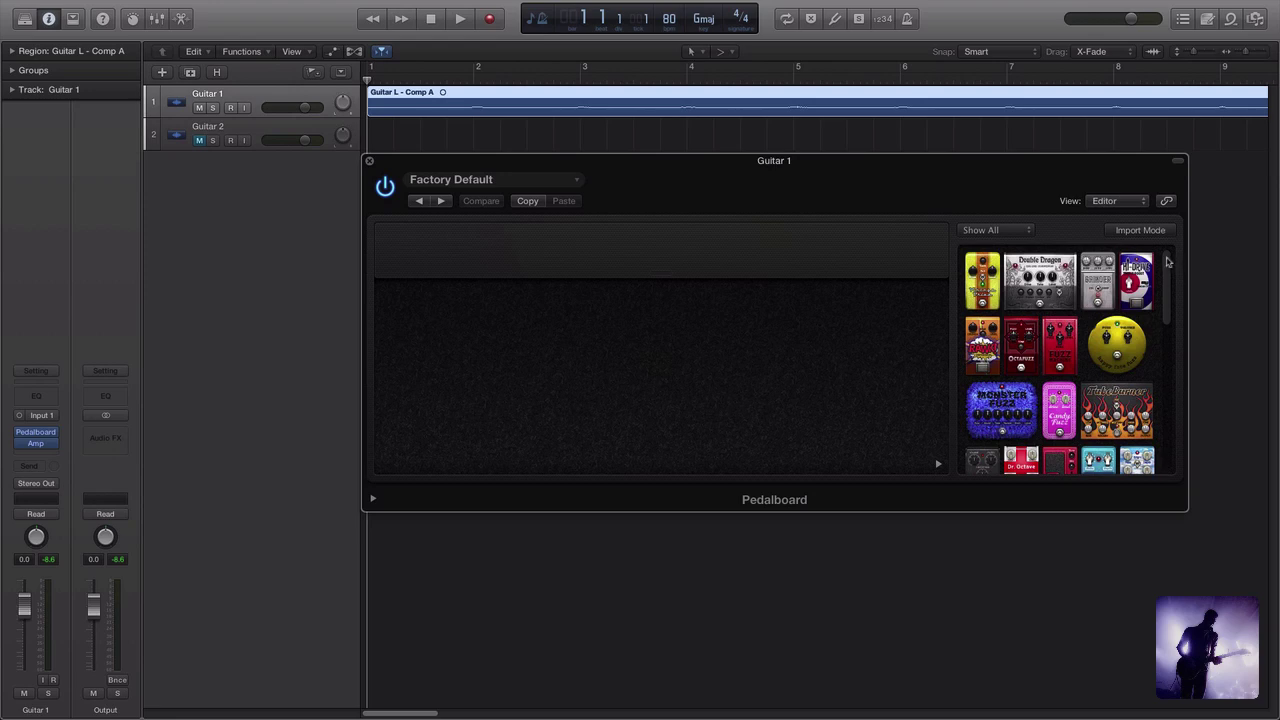
Look through the pedal library and along the row of pedals on Guitar 1's Pedalboard
scroll(1168, 278, "down", 2)
left_click_drag(1168, 278, 1166, 252)
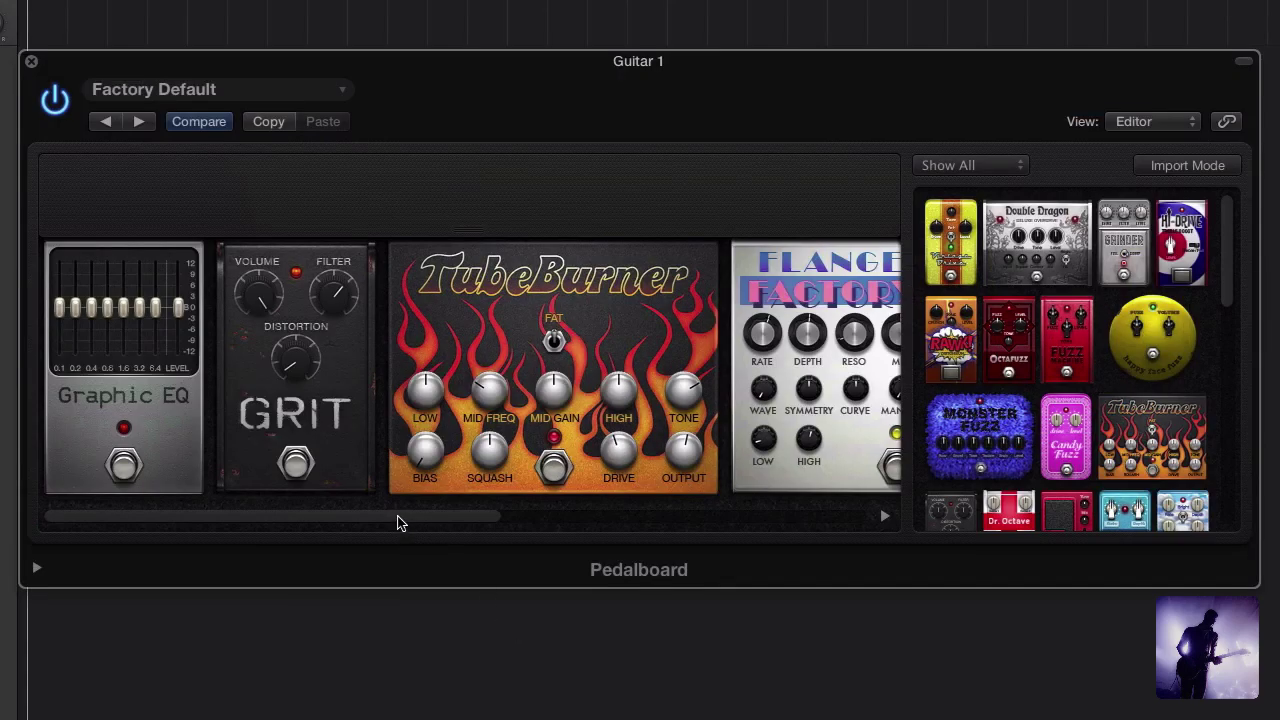
left_click_drag(397, 522, 291, 523)
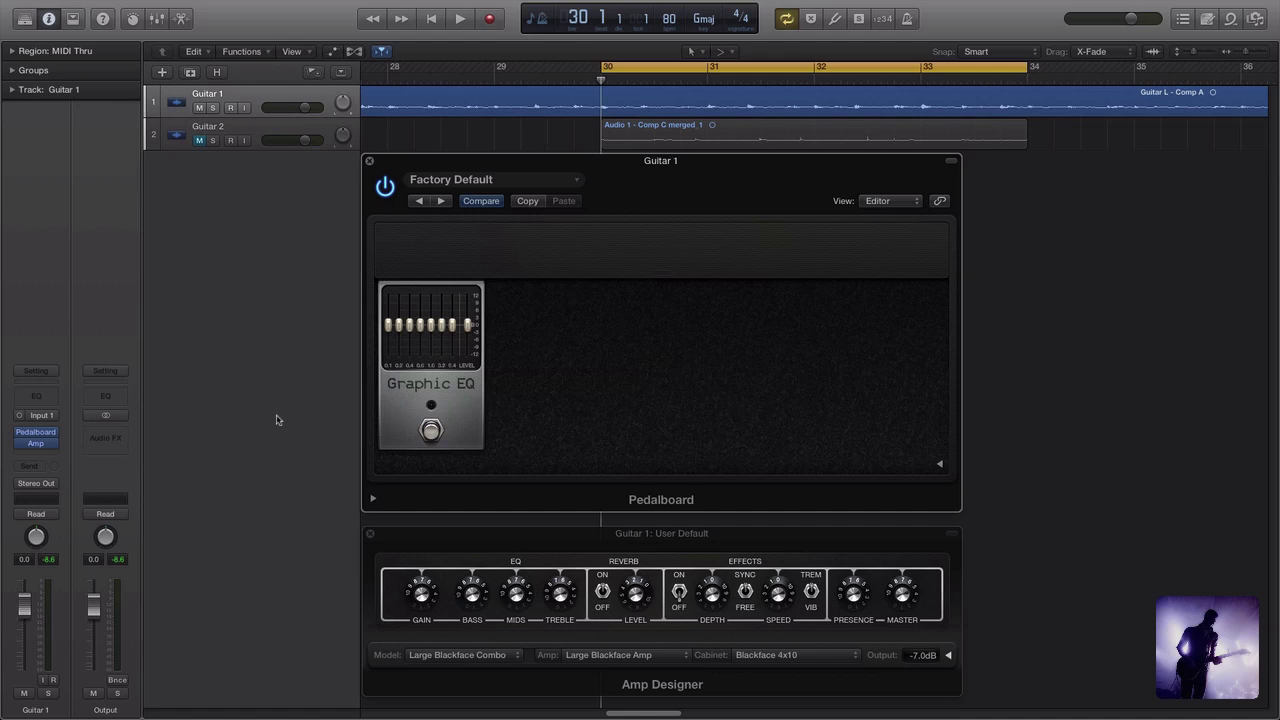
Listen to the looped section with the Graphic EQ off, and audition its presets Body Builder, Sizzler and Slight Sparkle on Guitar 1
key("space")
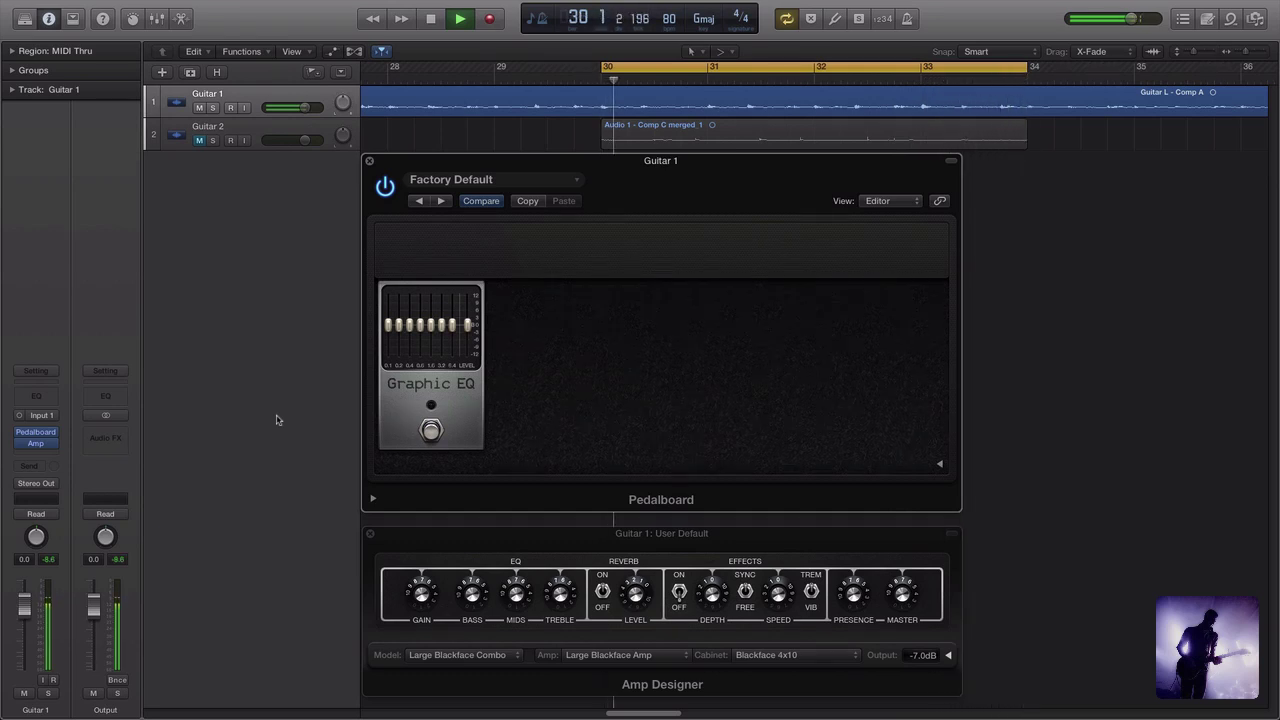
key("space")
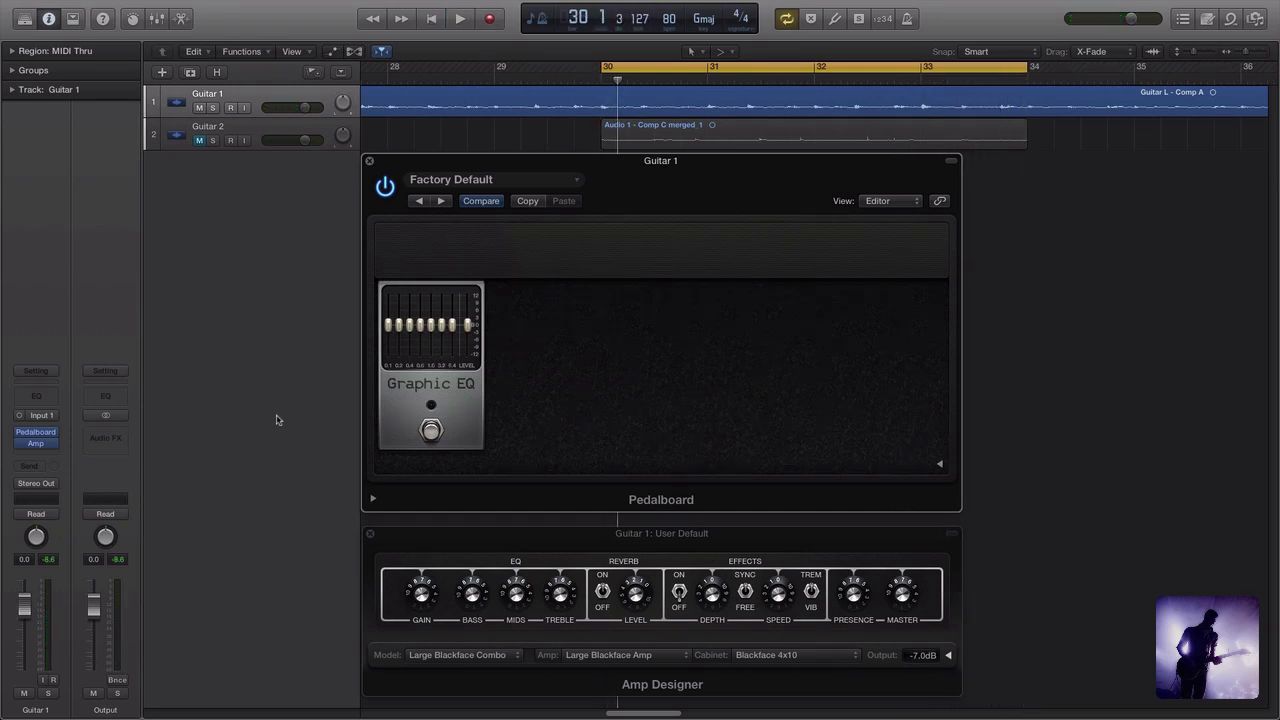
left_click(441, 201)
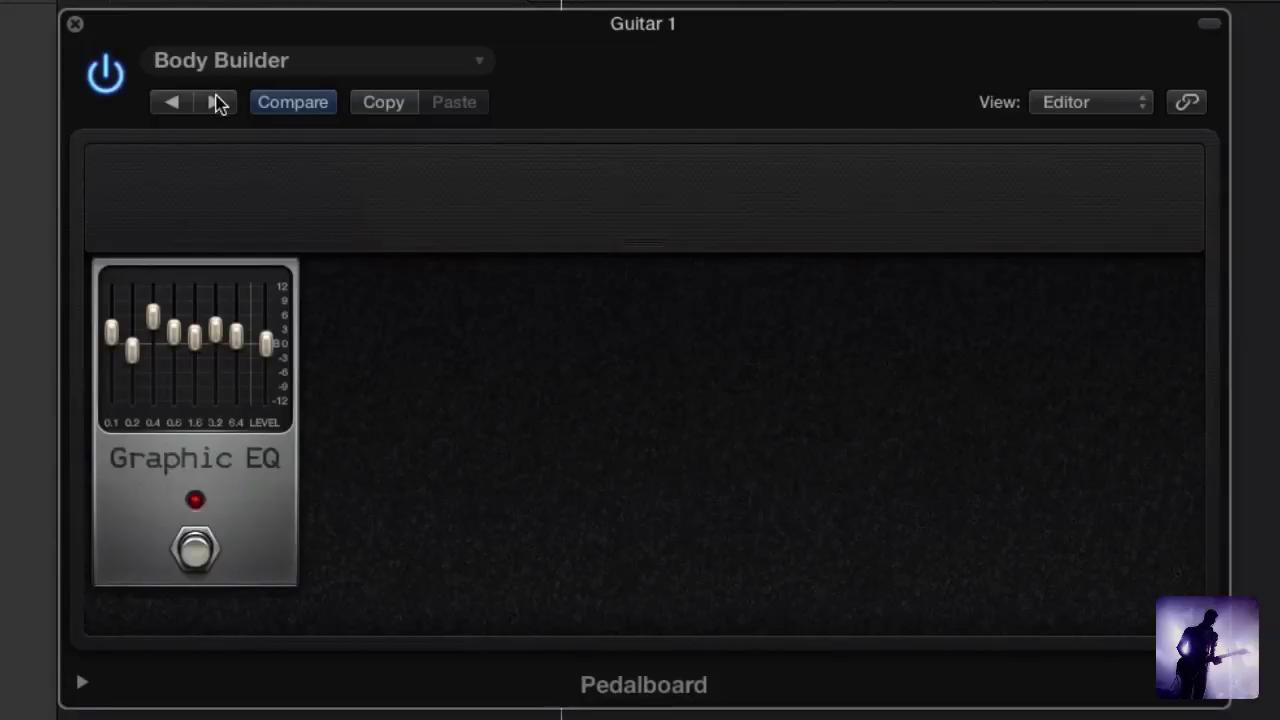
key("space")
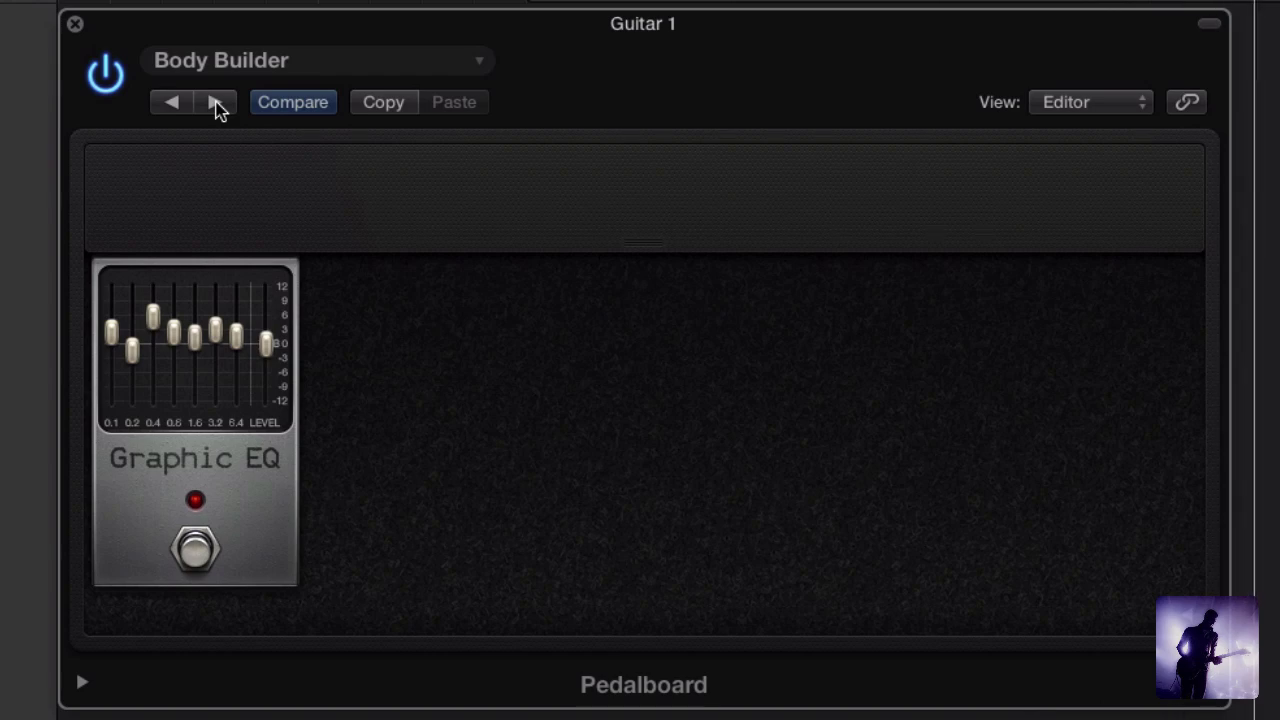
left_click(216, 103)
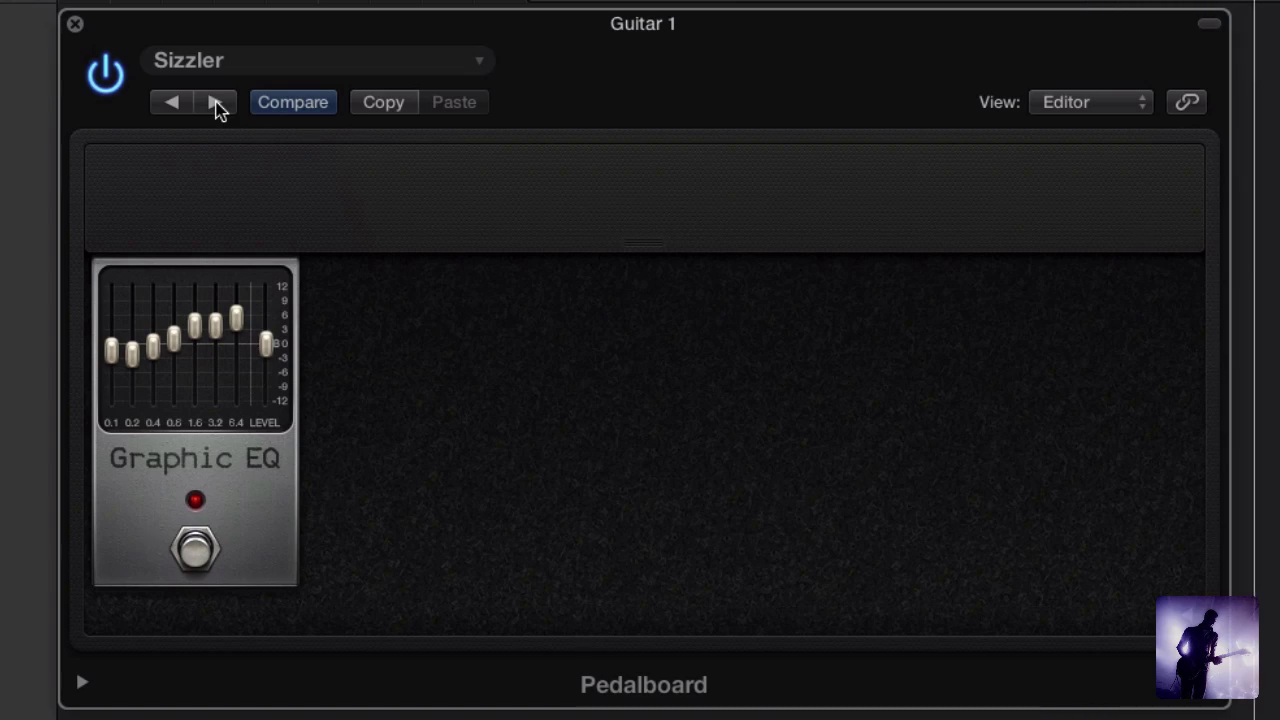
left_click(216, 103)
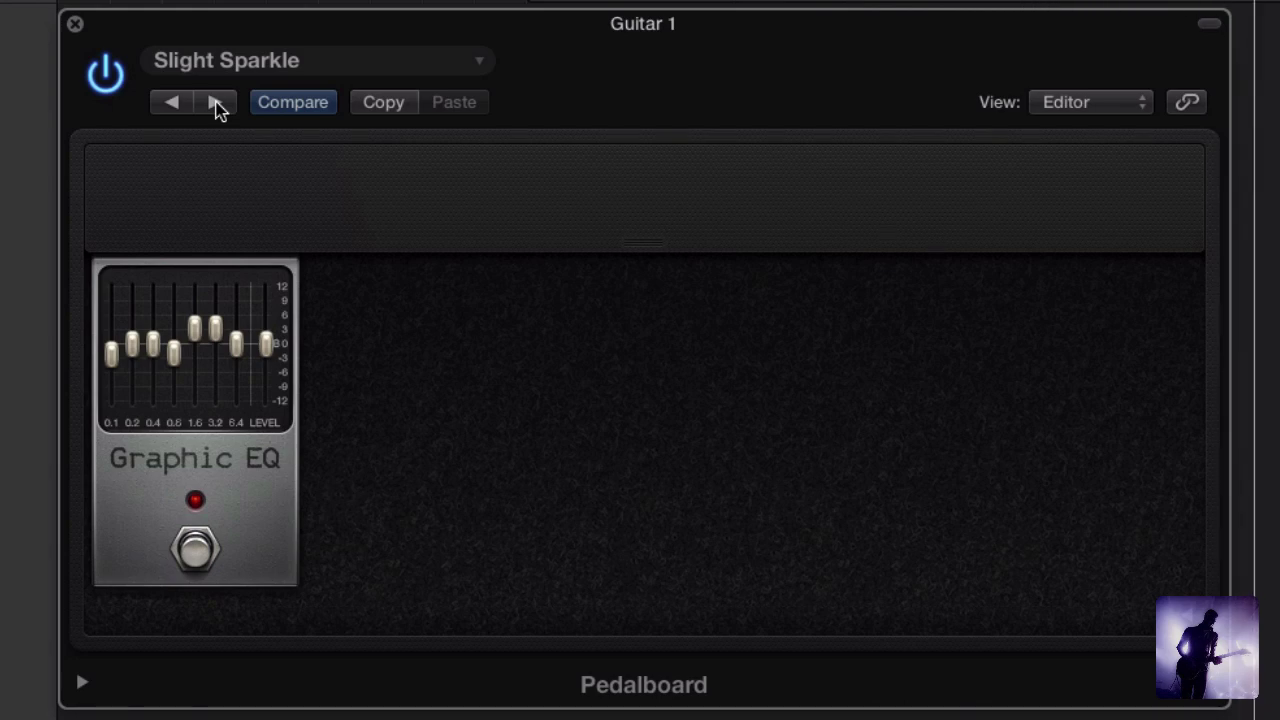
left_click(216, 103)
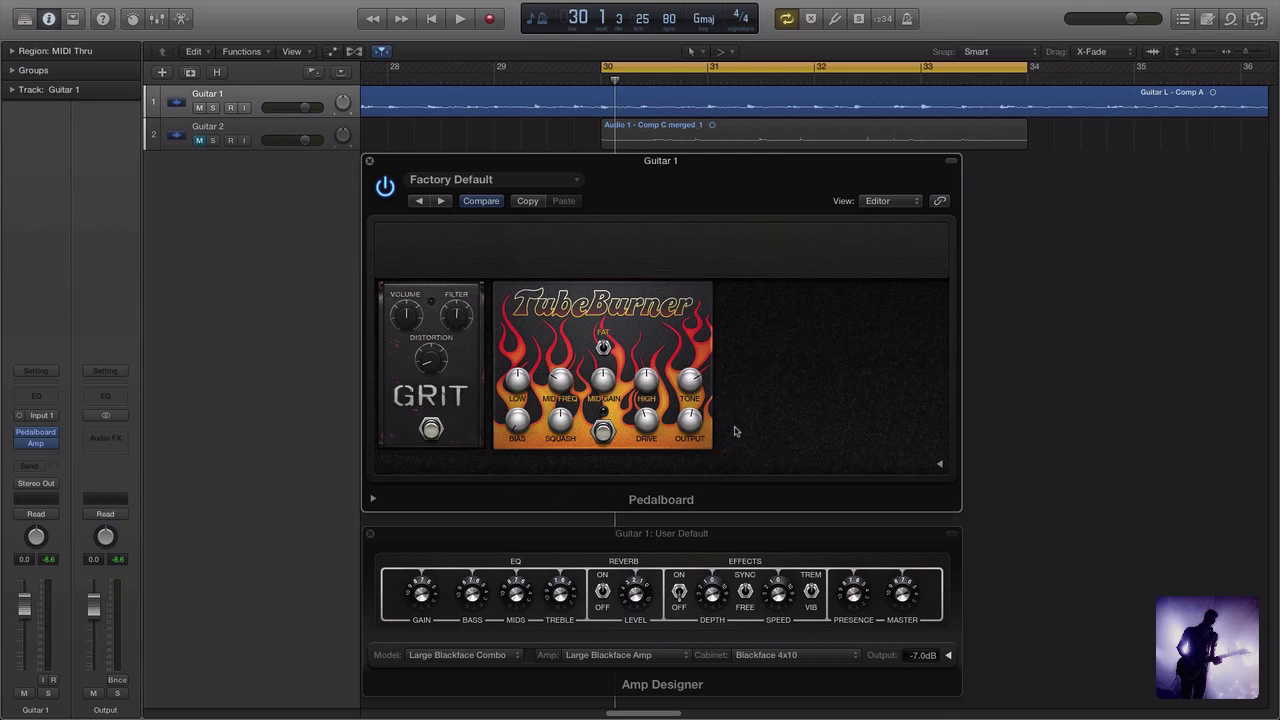
Audition the Grit distortion pedal presets Crispy Fried, Dark Roast, Lightly Baked and Pain Gain on Guitar 1
left_click(441, 201)
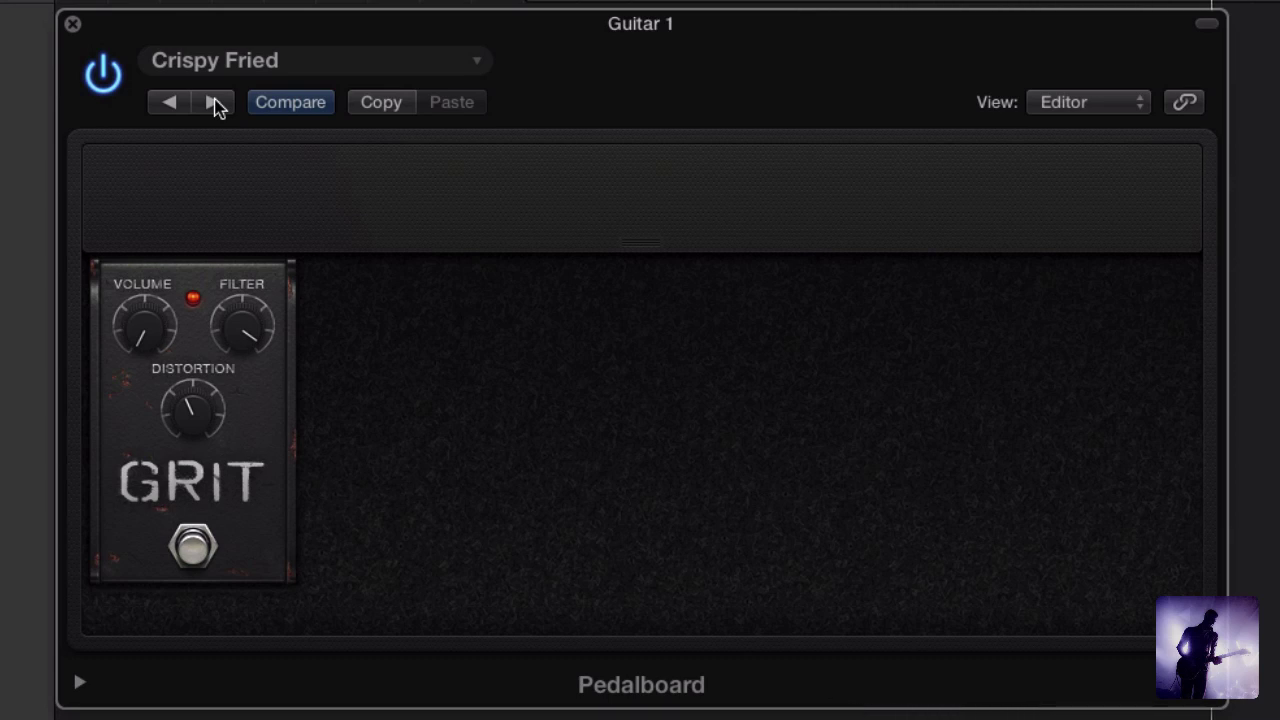
left_click(213, 102)
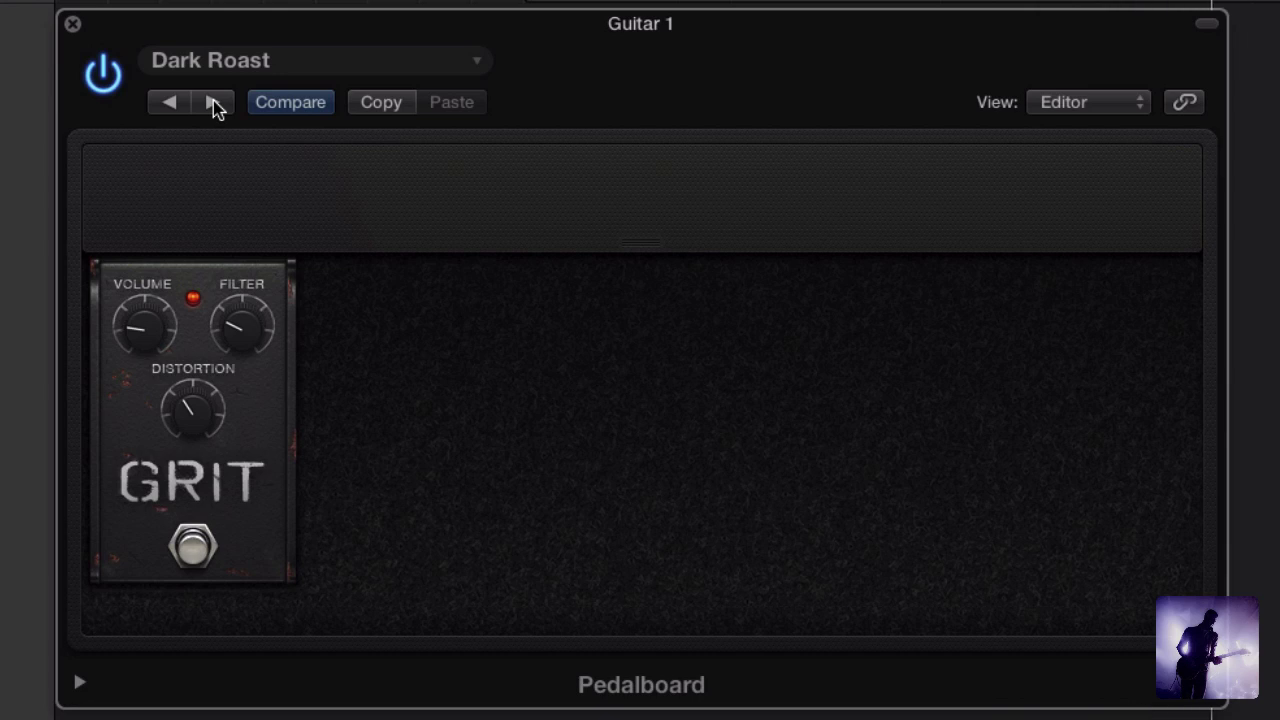
left_click(214, 103)
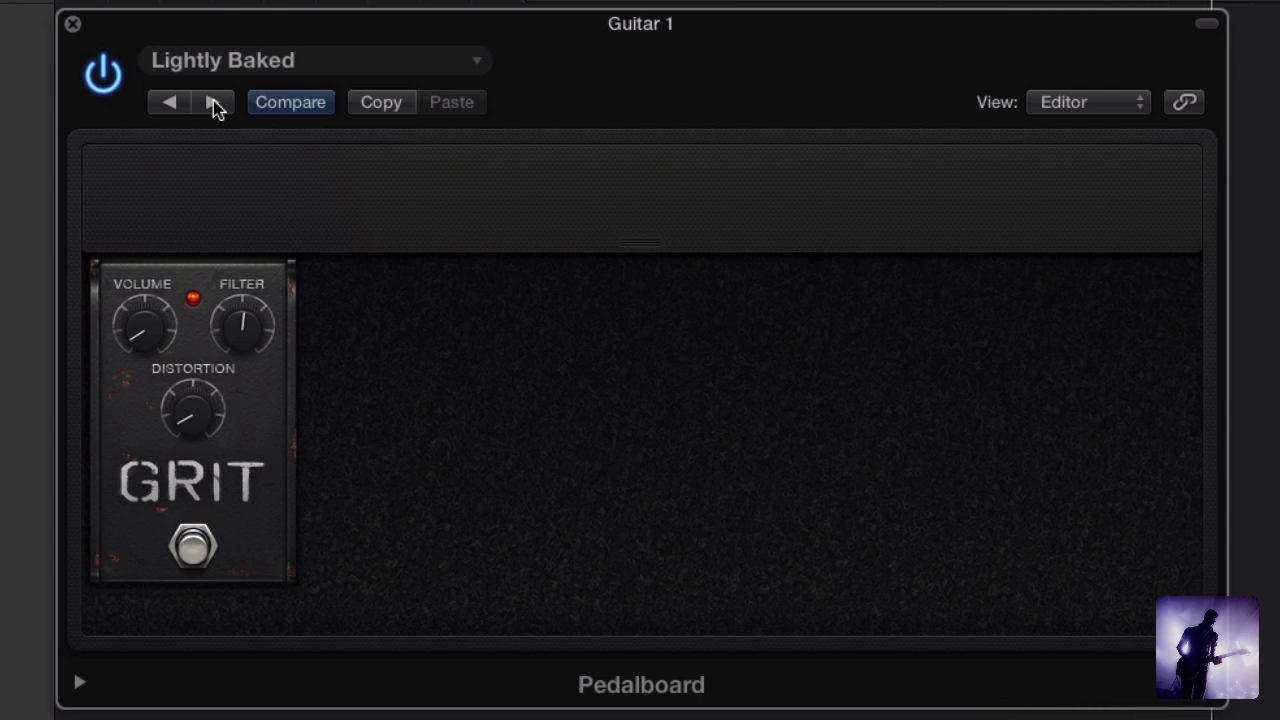
left_click(214, 103)
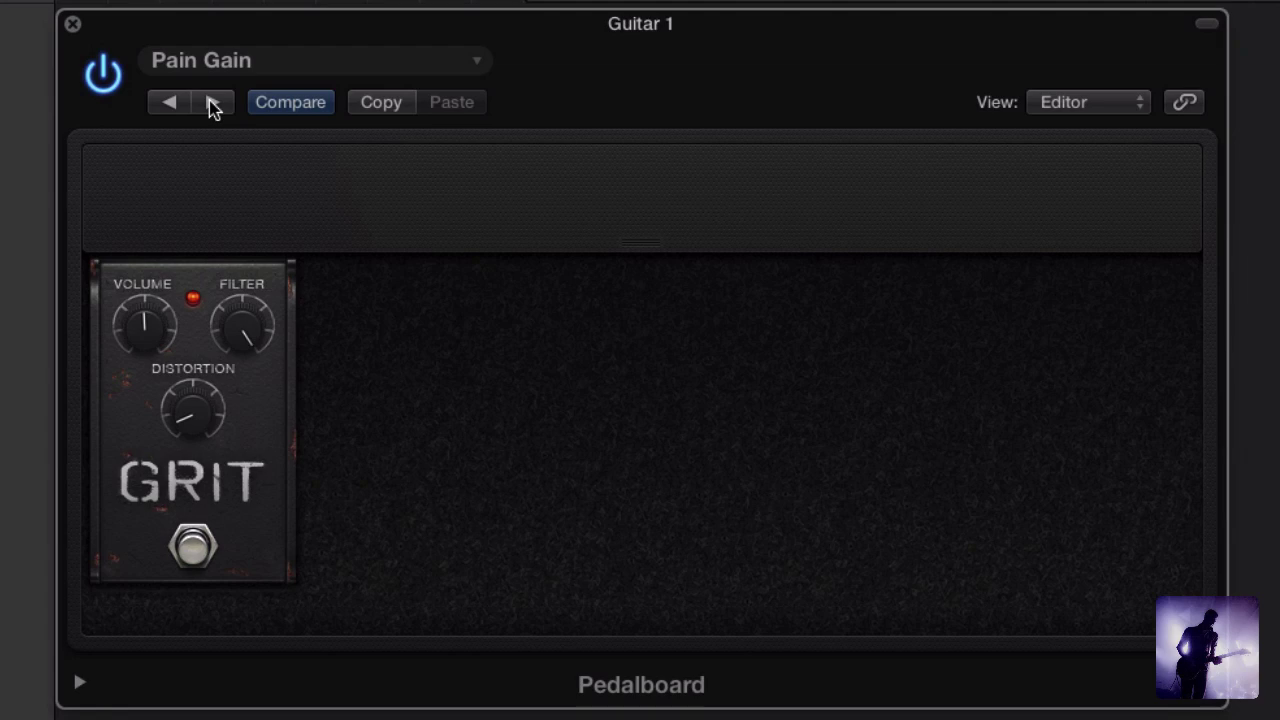
Audition the TubeBurner presets Basic Burn, Beefy Stereo Burn and Bias Burn on Guitar 1
left_click(210, 104)
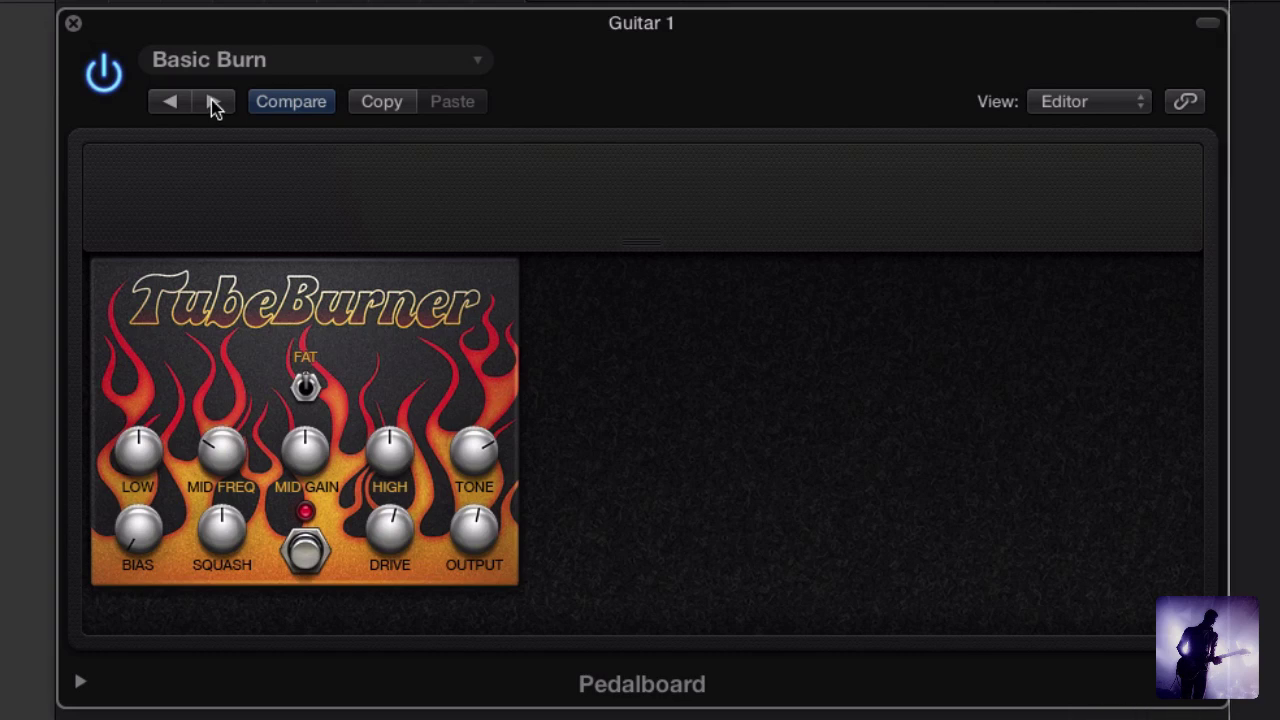
left_click(213, 101)
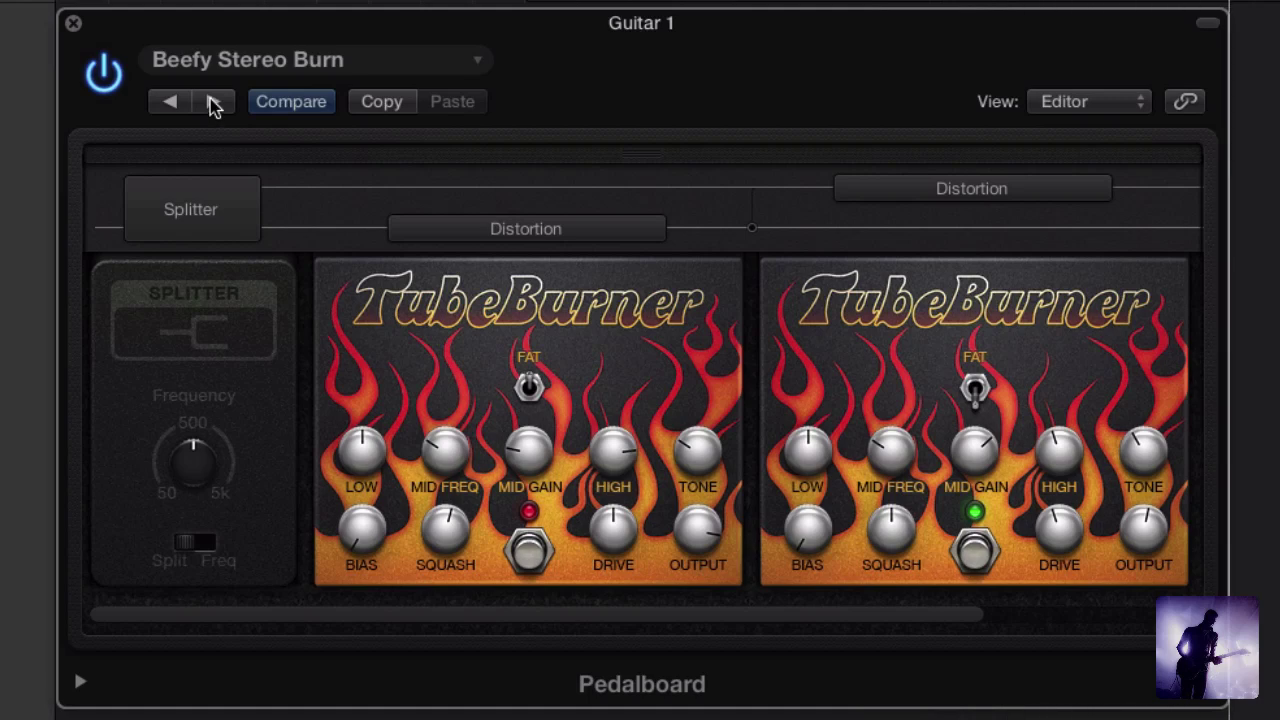
left_click(213, 102)
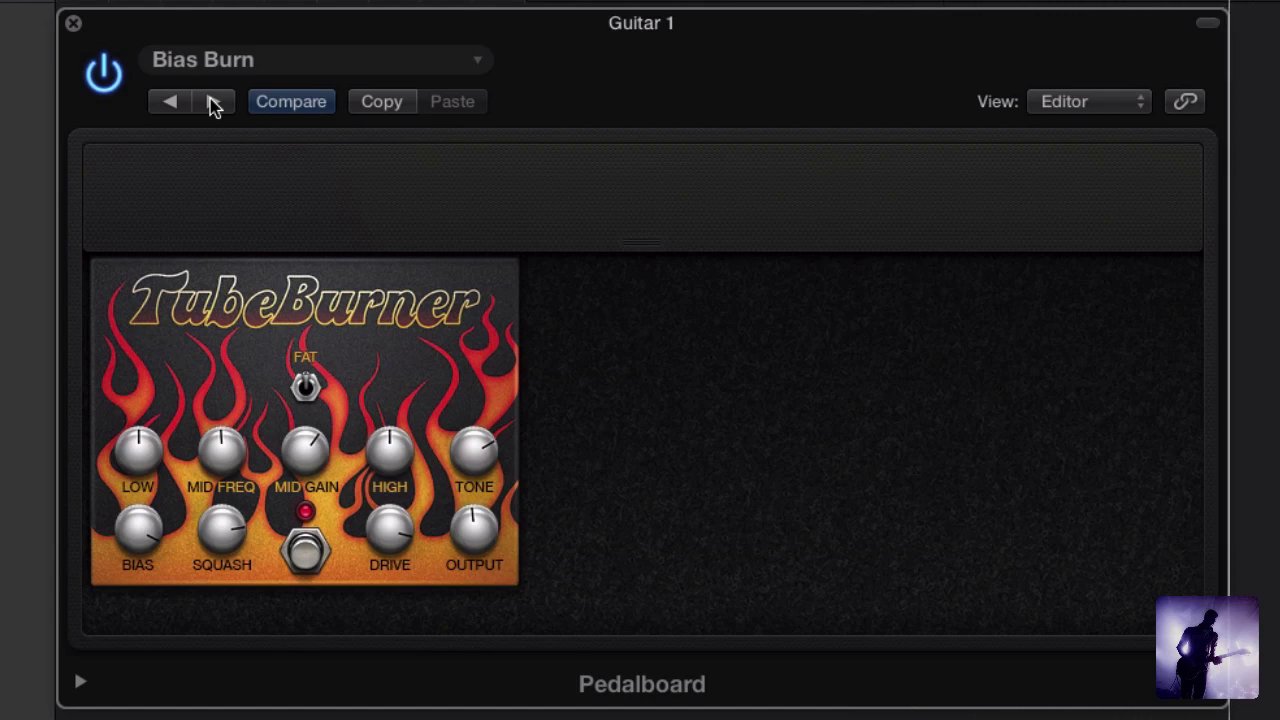
left_click(214, 102)
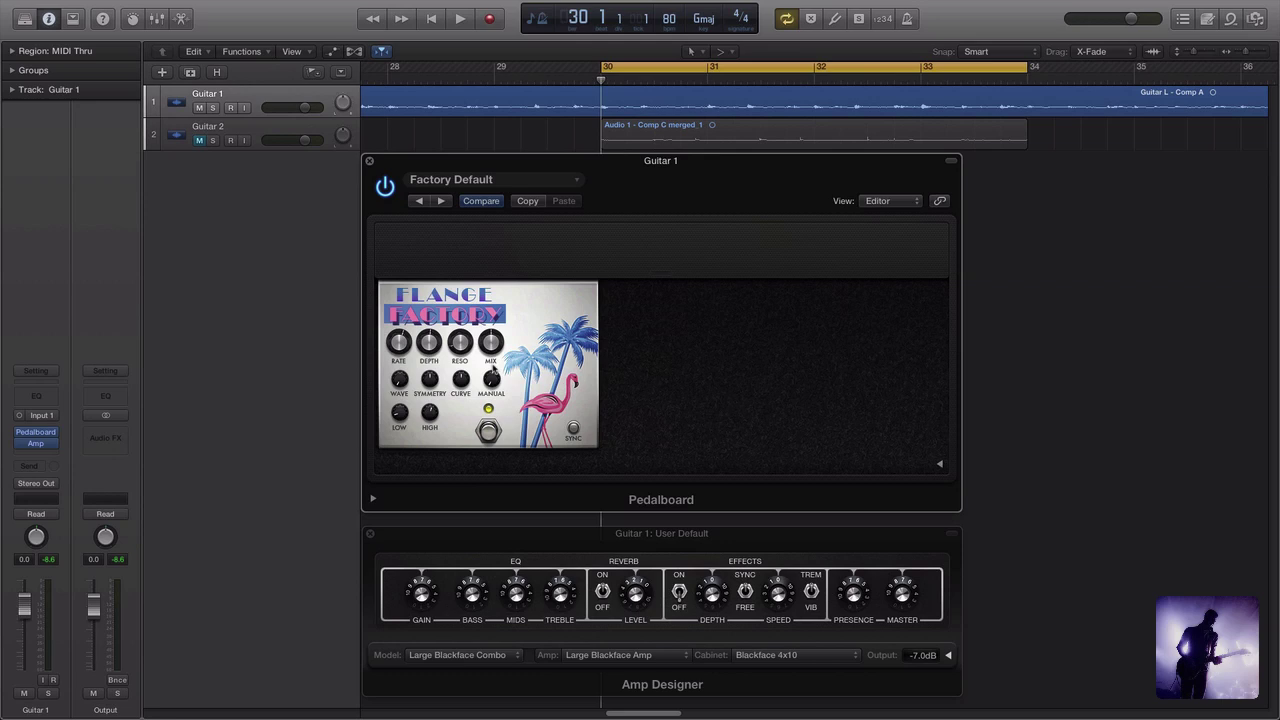
Audition the Flange Factory presets Classic Tape Flange, Deep Flange and Resonant Edge on Guitar 1
left_click(442, 201)
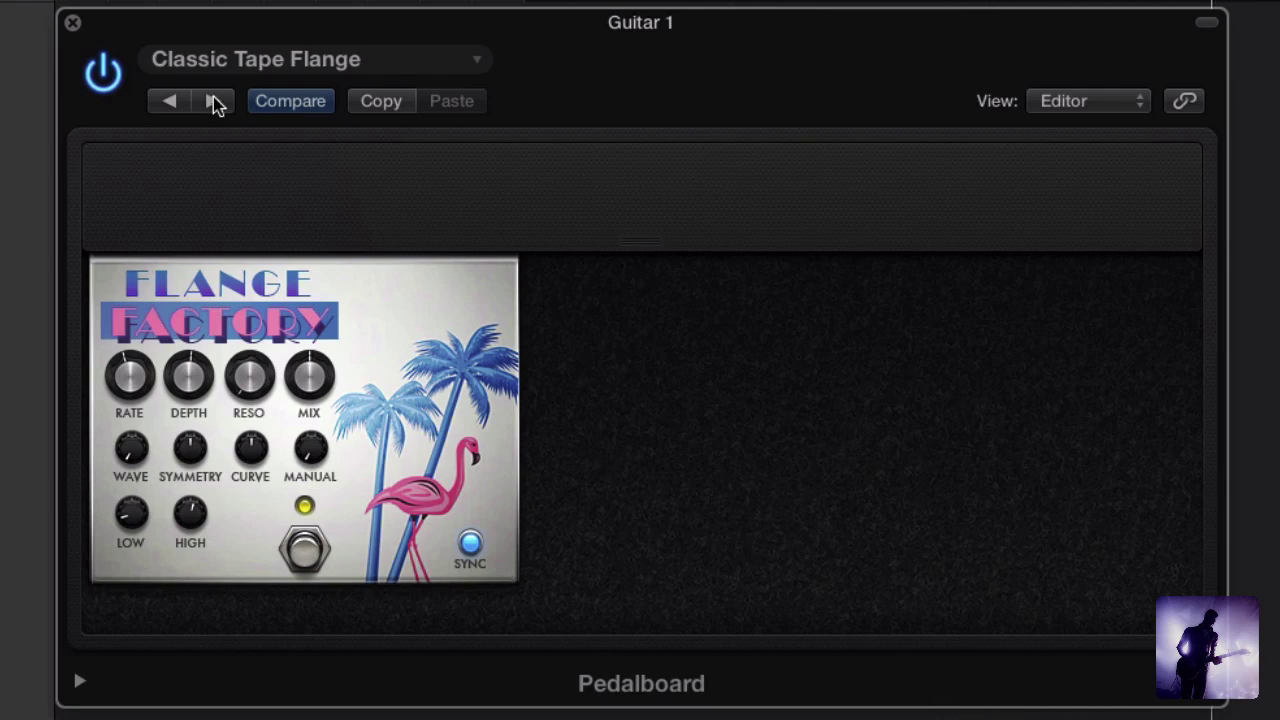
left_click(213, 100)
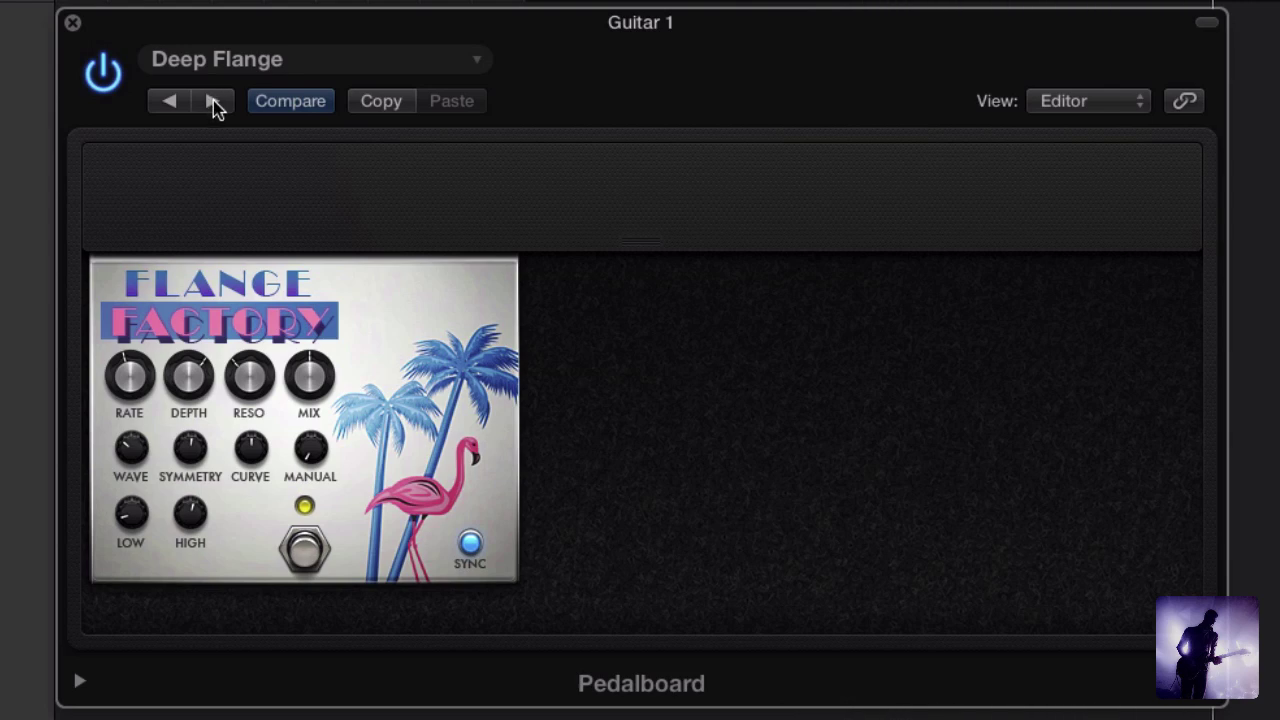
left_click(215, 105)
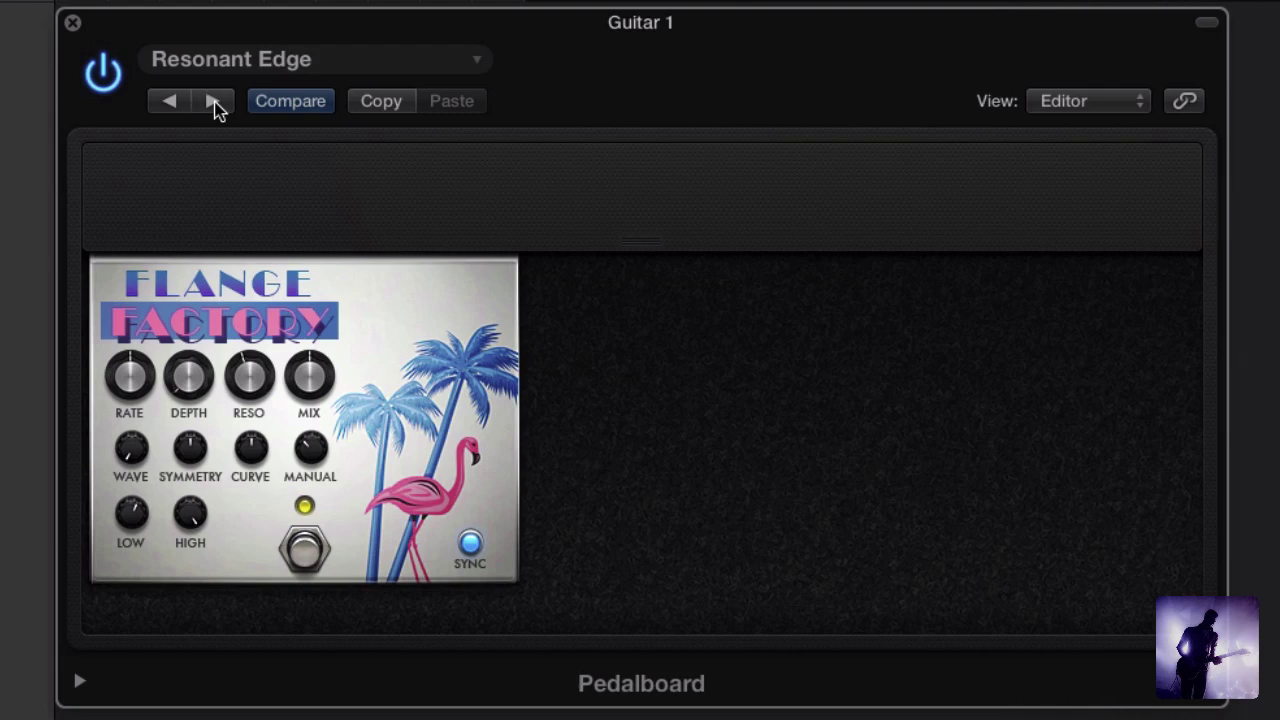
left_click(213, 101)
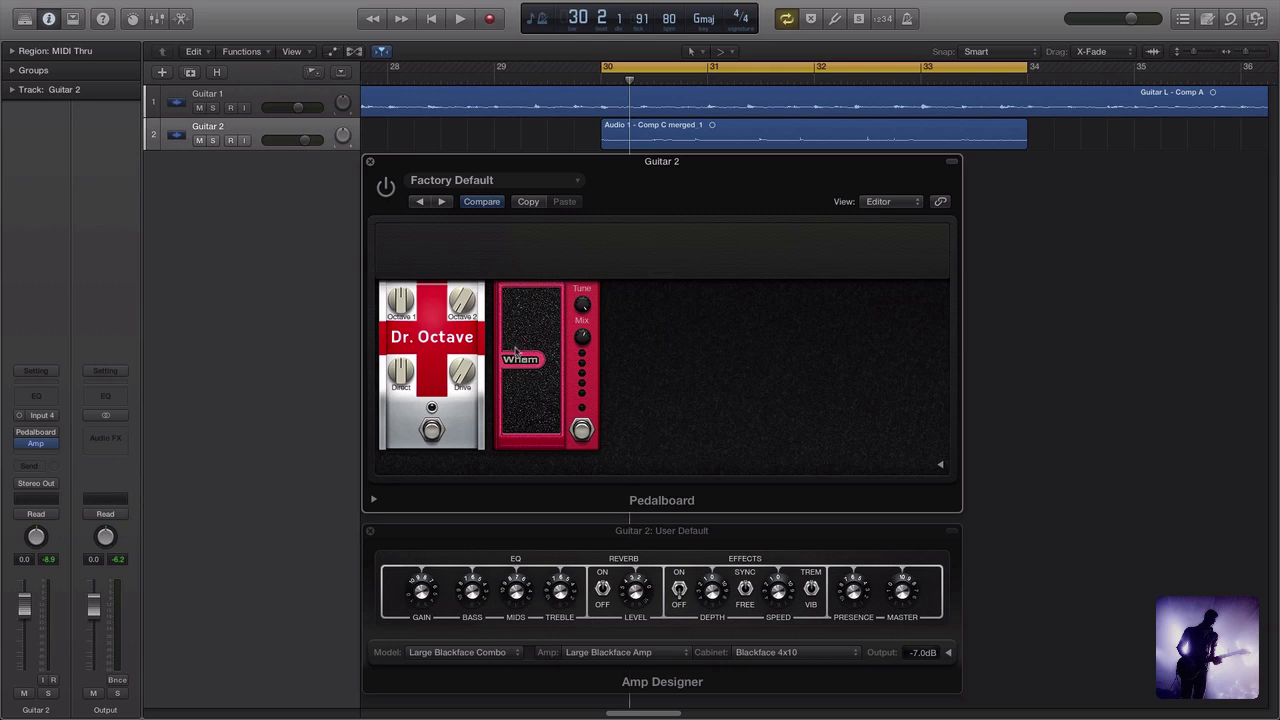
Play the looped section of both guitars with Guitar 2's Pedalboard bypassed
left_click_drag(526, 357, 531, 323)
key("space")
key("space")
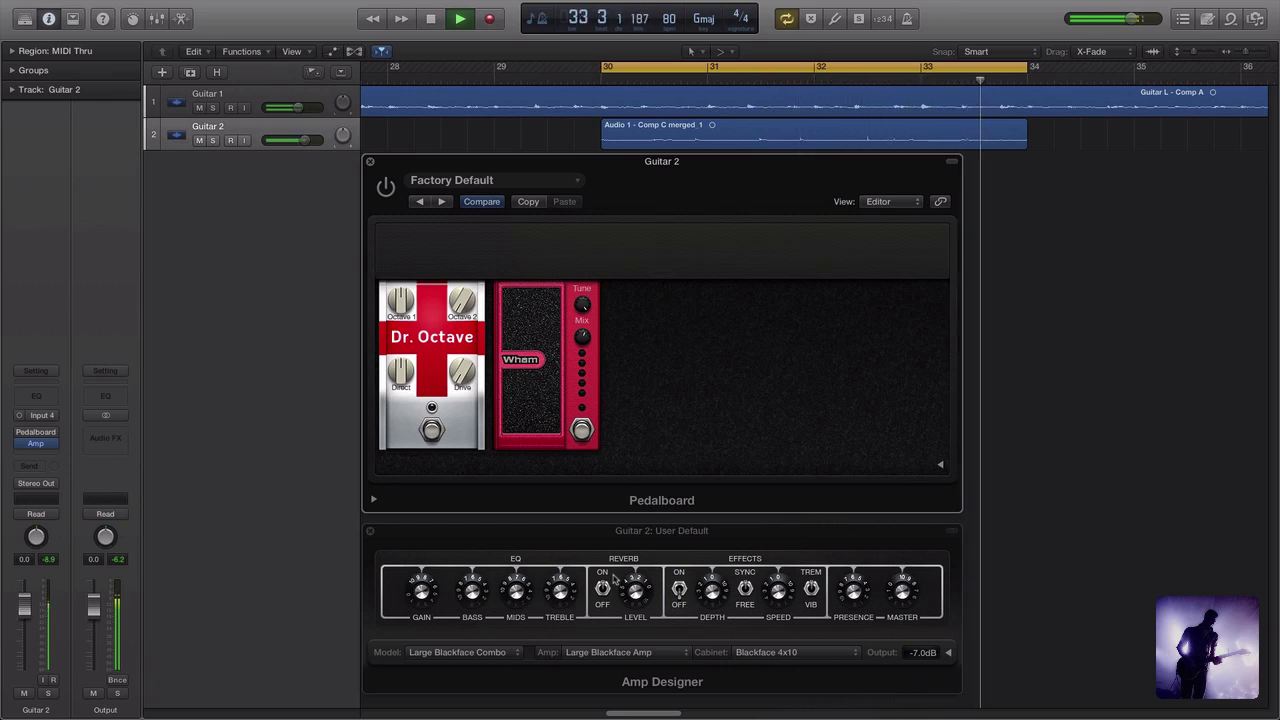
key("space")
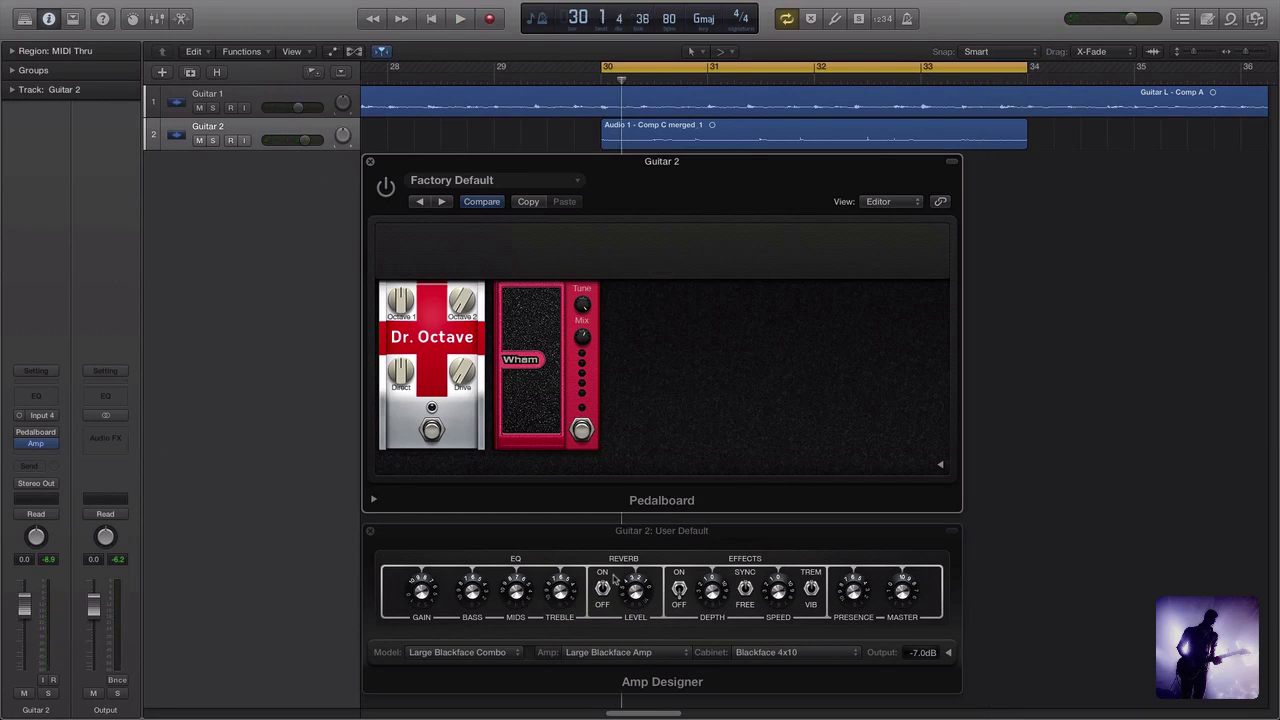
Audition the Dr. Octave presets Classic Octave, Double Octave, Octave Only and Octaves Only on Guitar 2
left_click(441, 201)
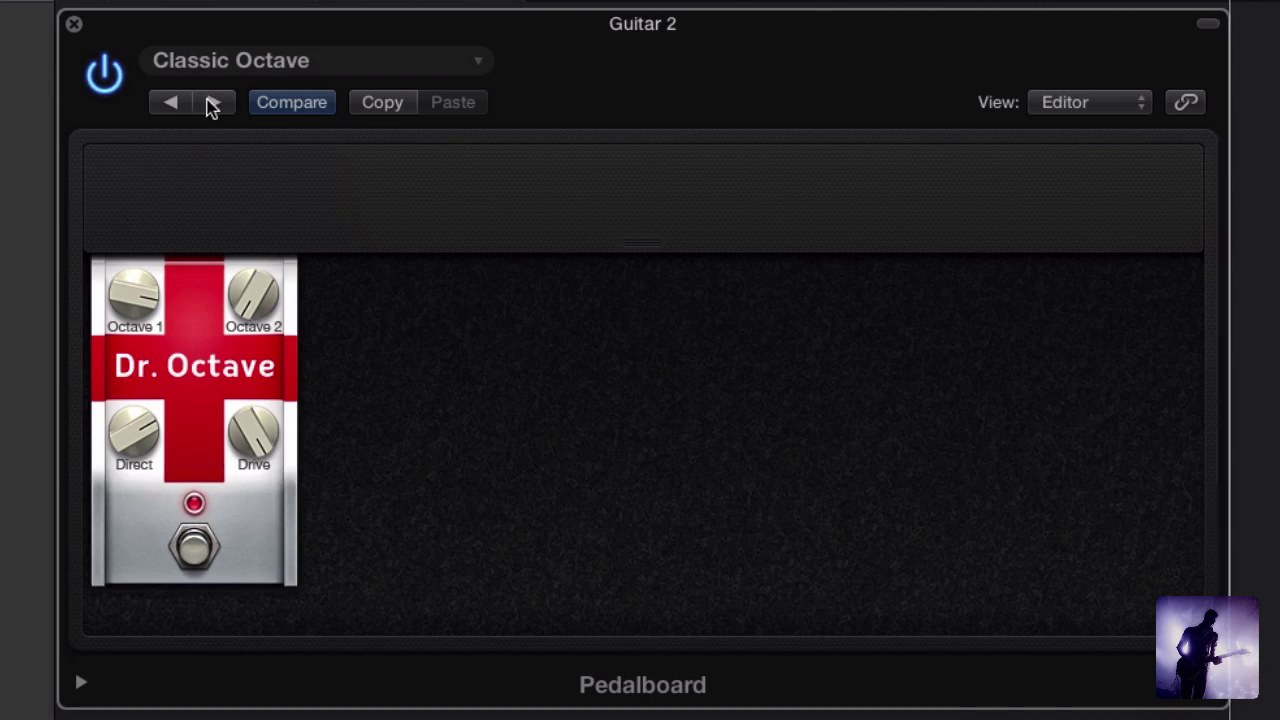
left_click(212, 104)
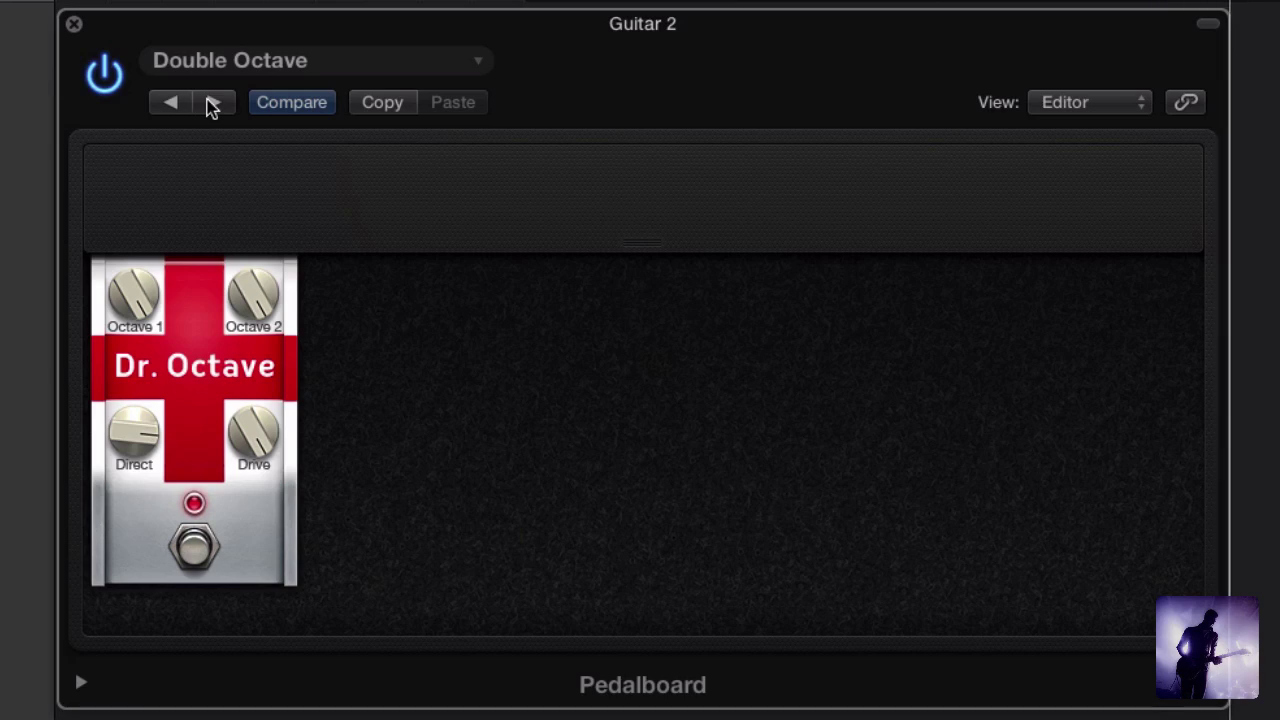
left_click(212, 103)
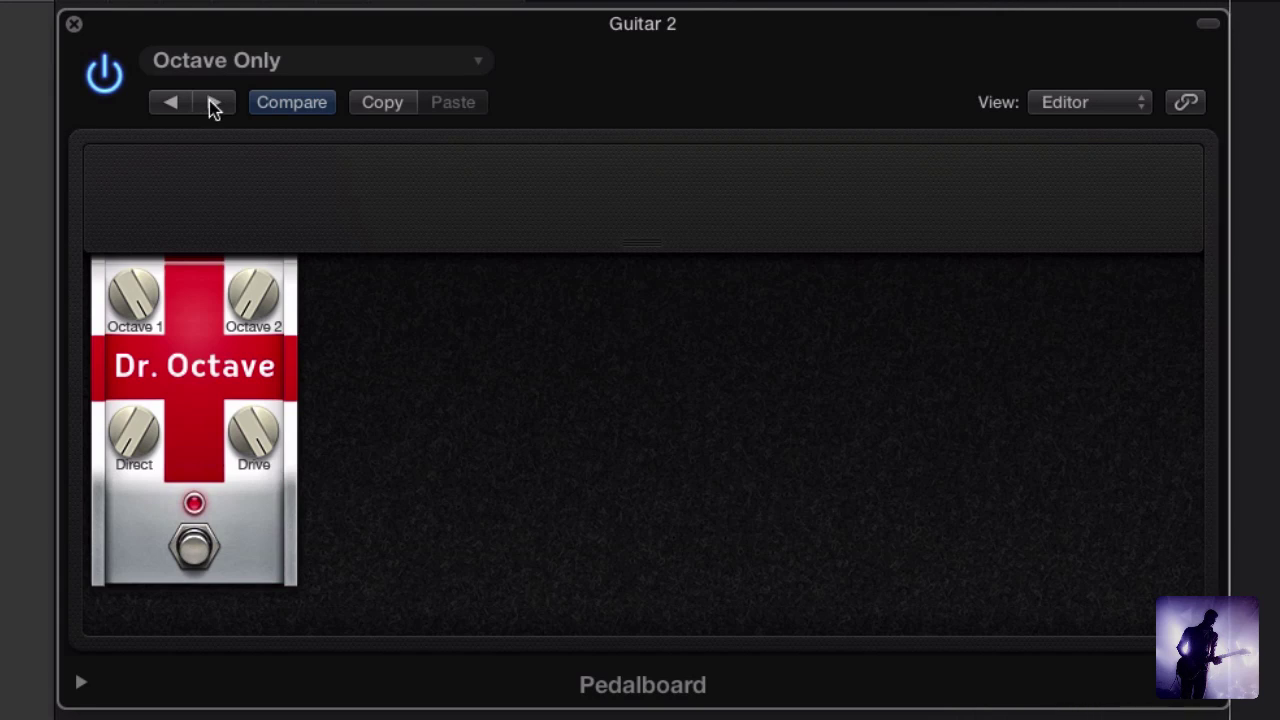
left_click(213, 104)
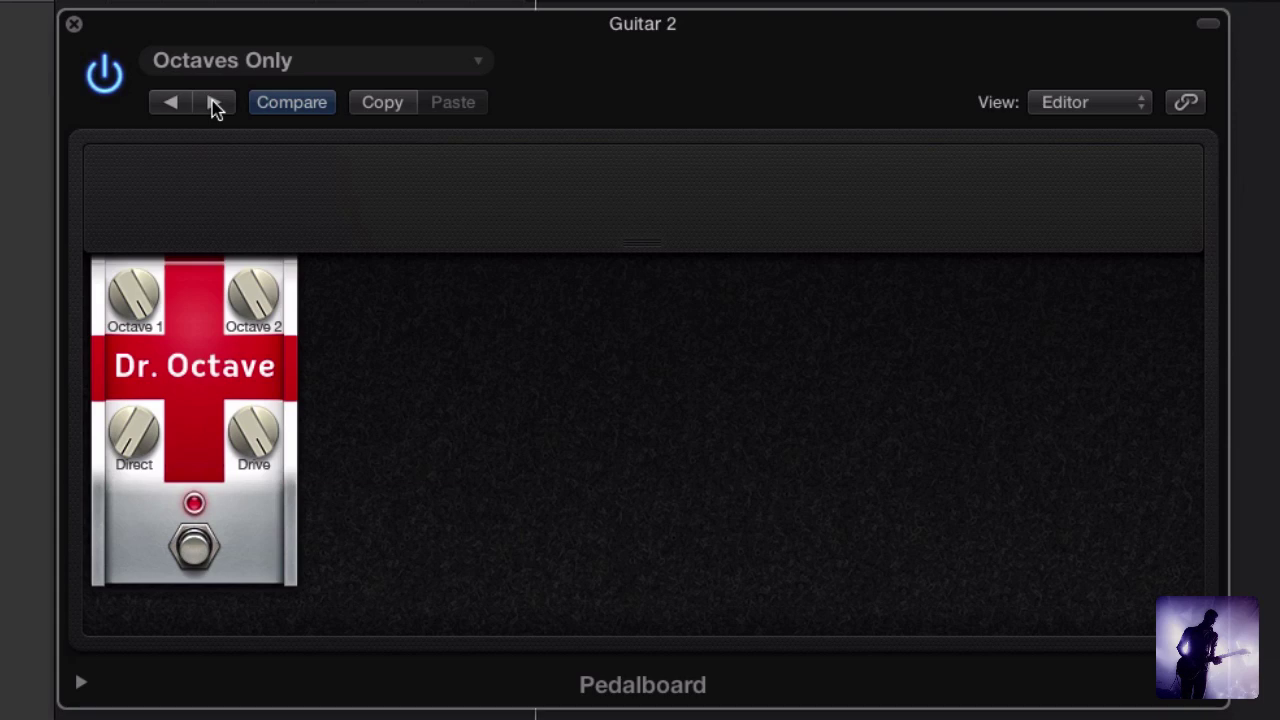
Audition the Wham pedal presets Fourth Down, Manual Chorus and Octave Up Mix on Guitar 2
left_click(215, 104)
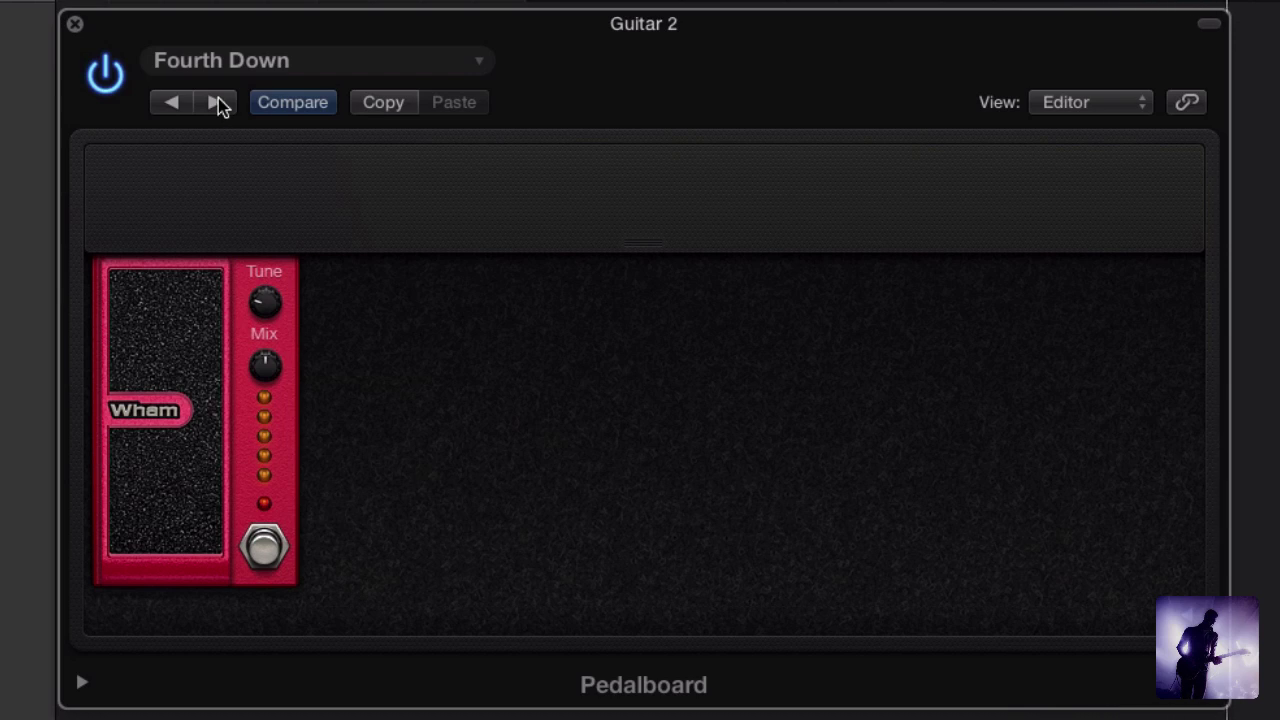
left_click(217, 103)
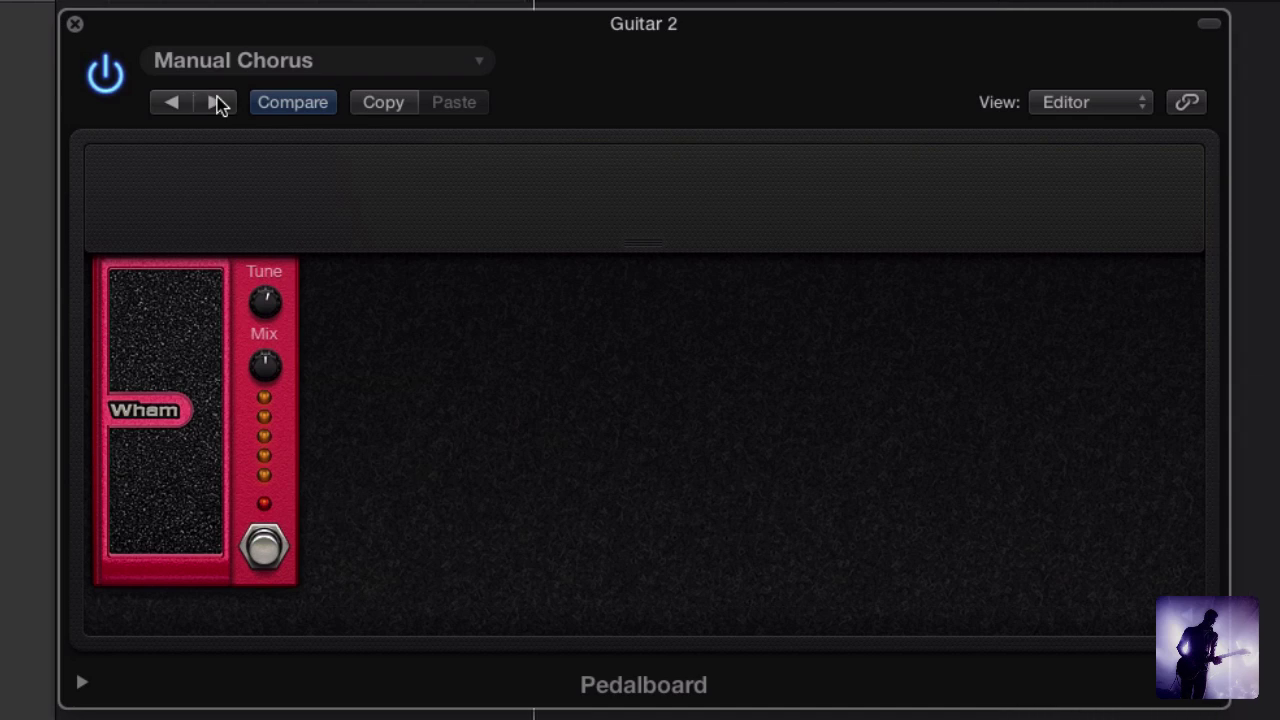
left_click(216, 102)
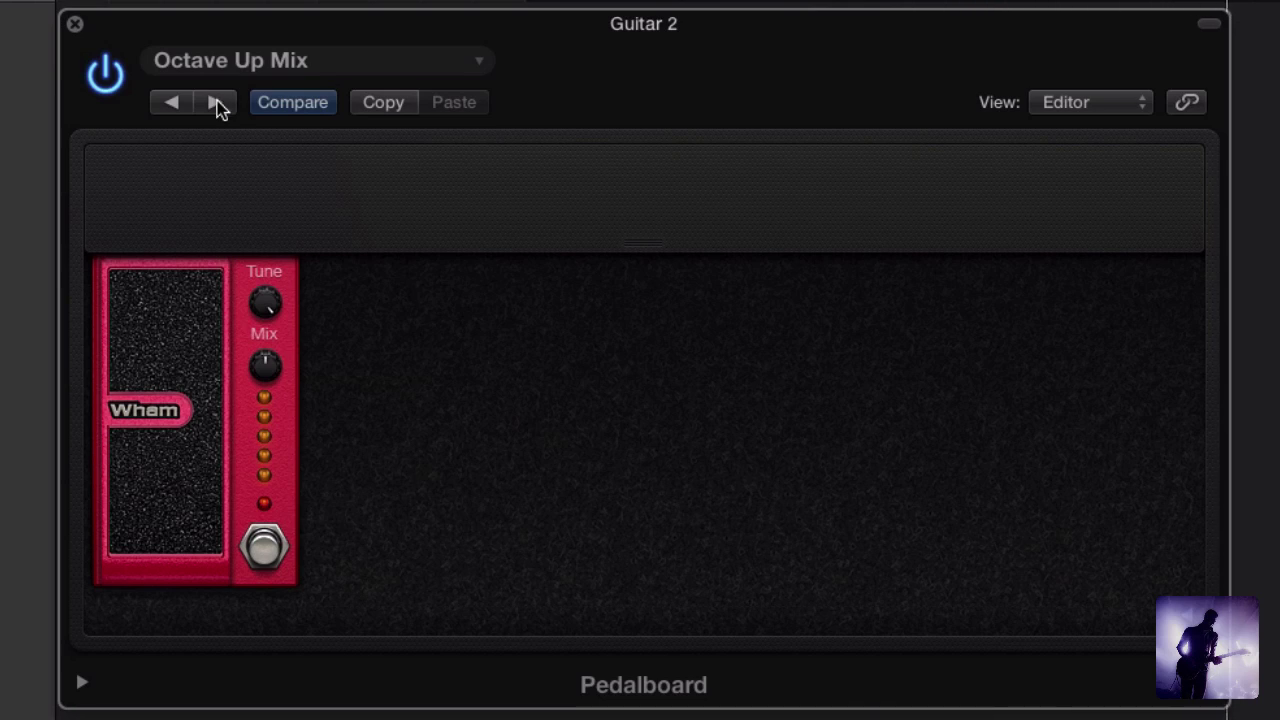
left_click(218, 104)
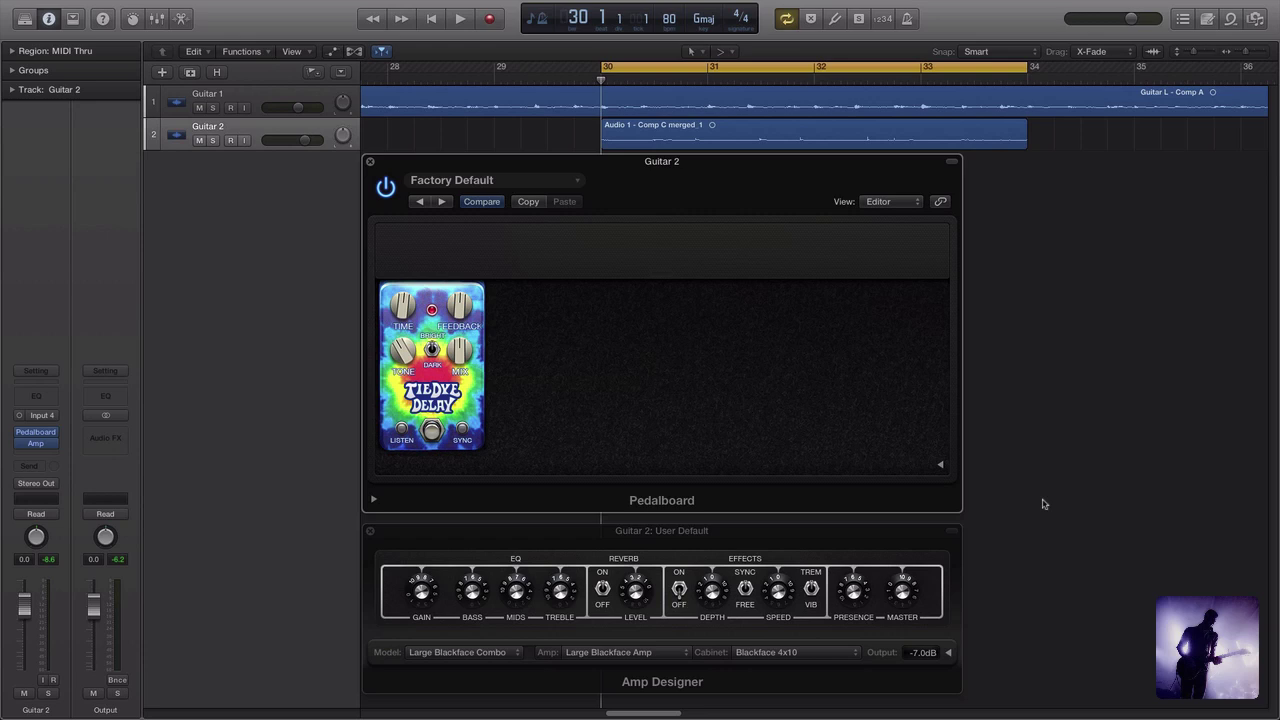
Audition the TieDye Delay presets Backward Solo, Eerie Echoes and Negative Feedback on Guitar 2
left_click(441, 201)
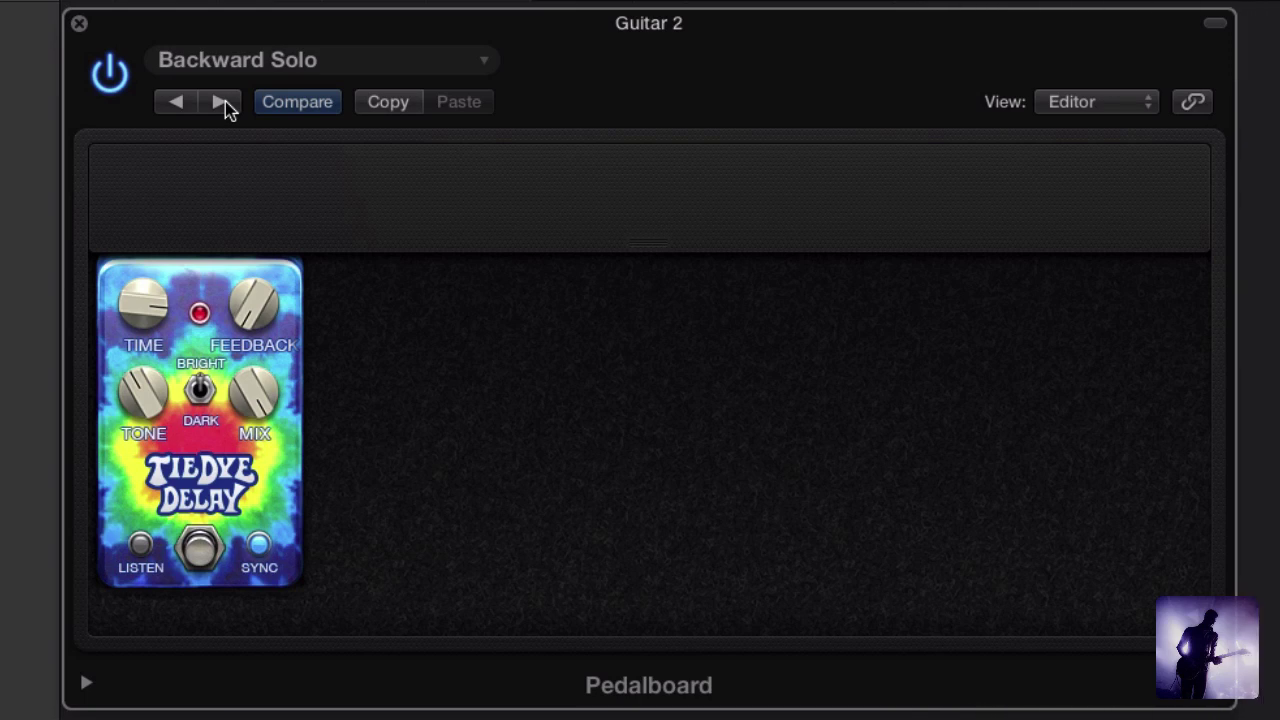
left_click(223, 102)
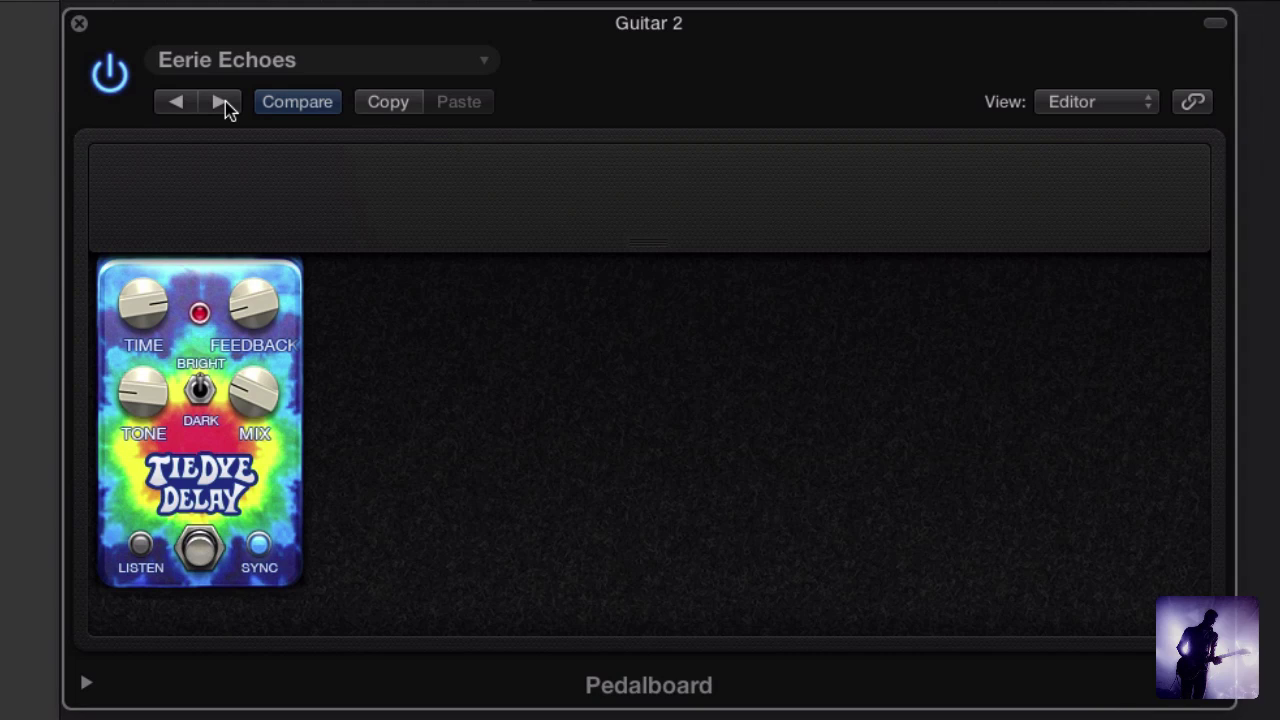
left_click(222, 102)
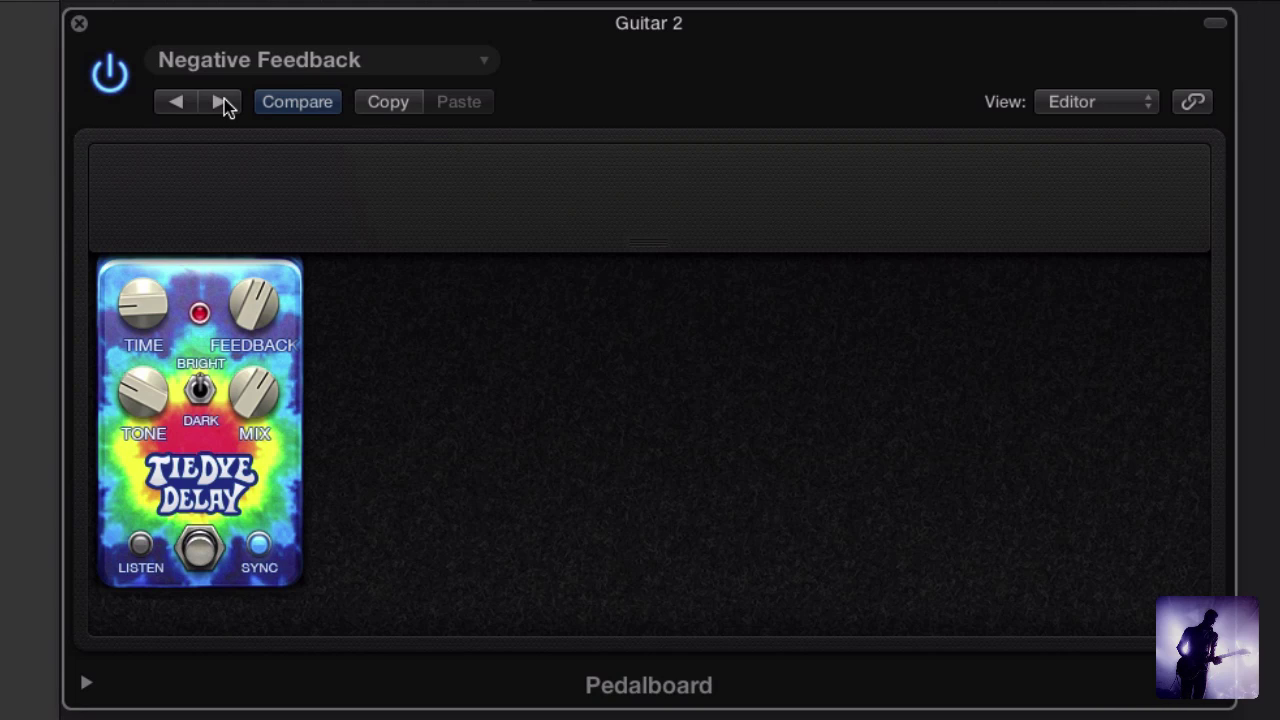
left_click(222, 102)
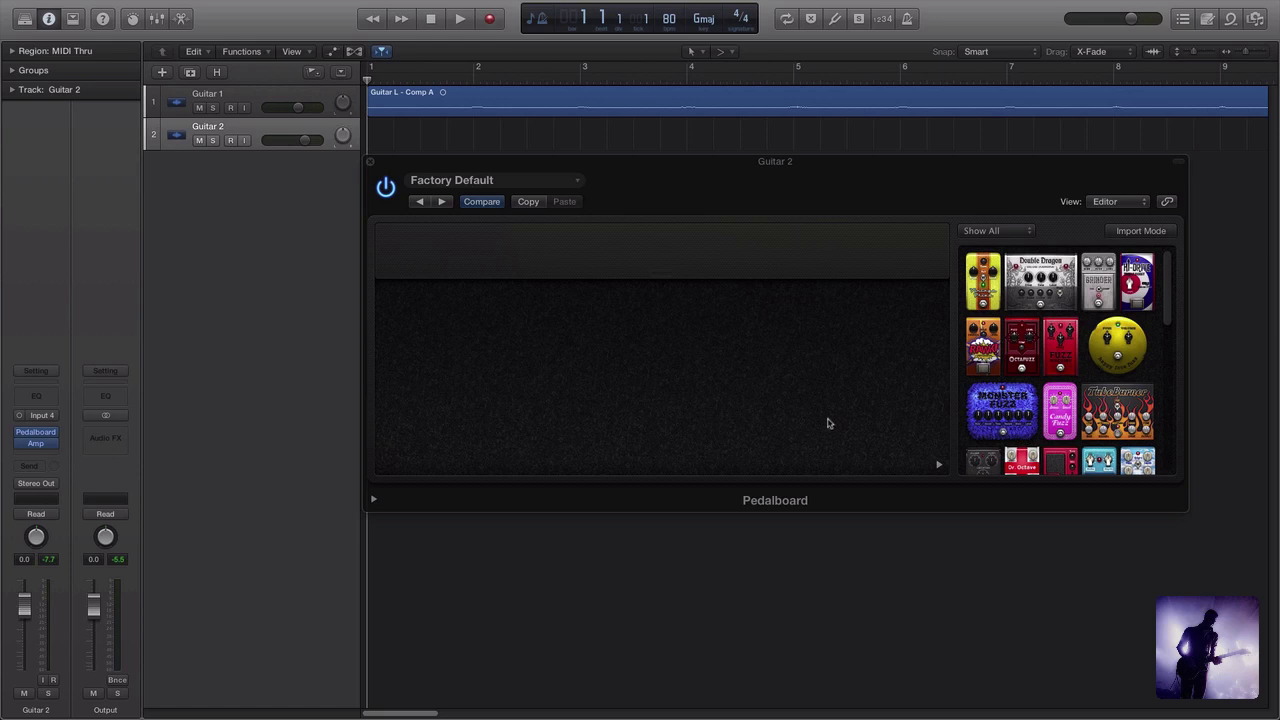
Show the Amp Designer settings on Guitar 2 and close them again
left_click(37, 444)
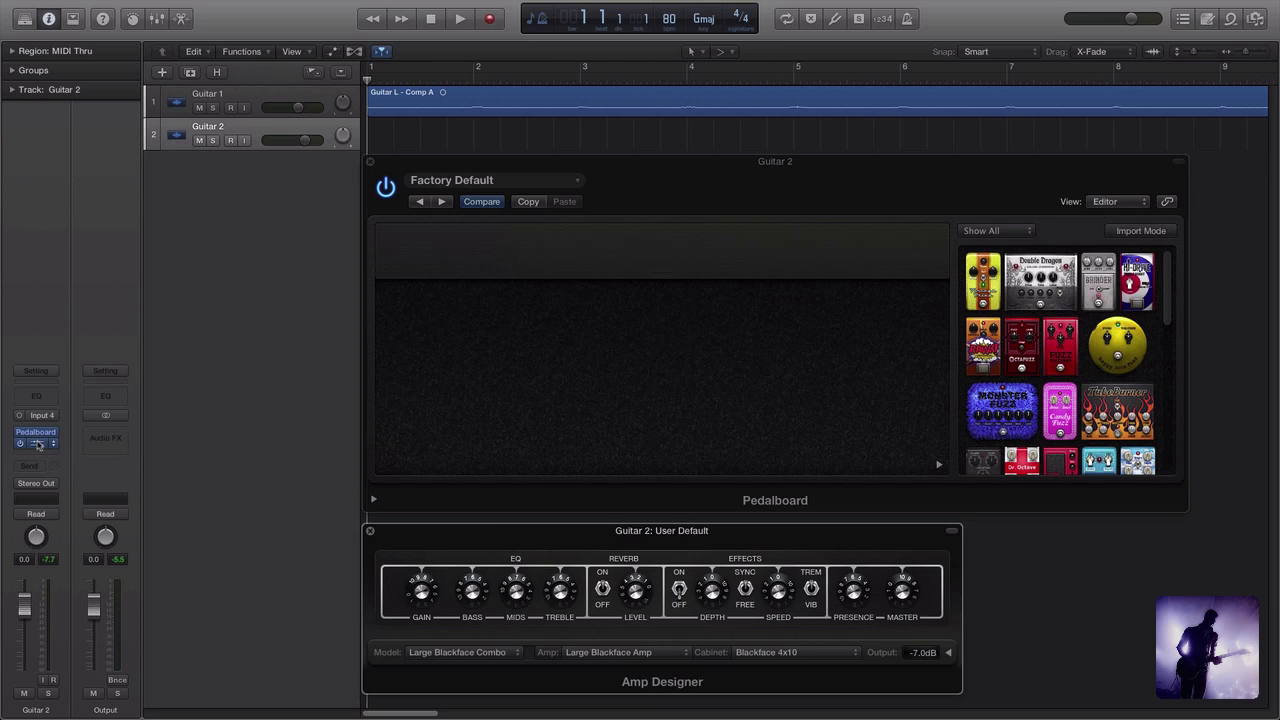
left_click(37, 444)
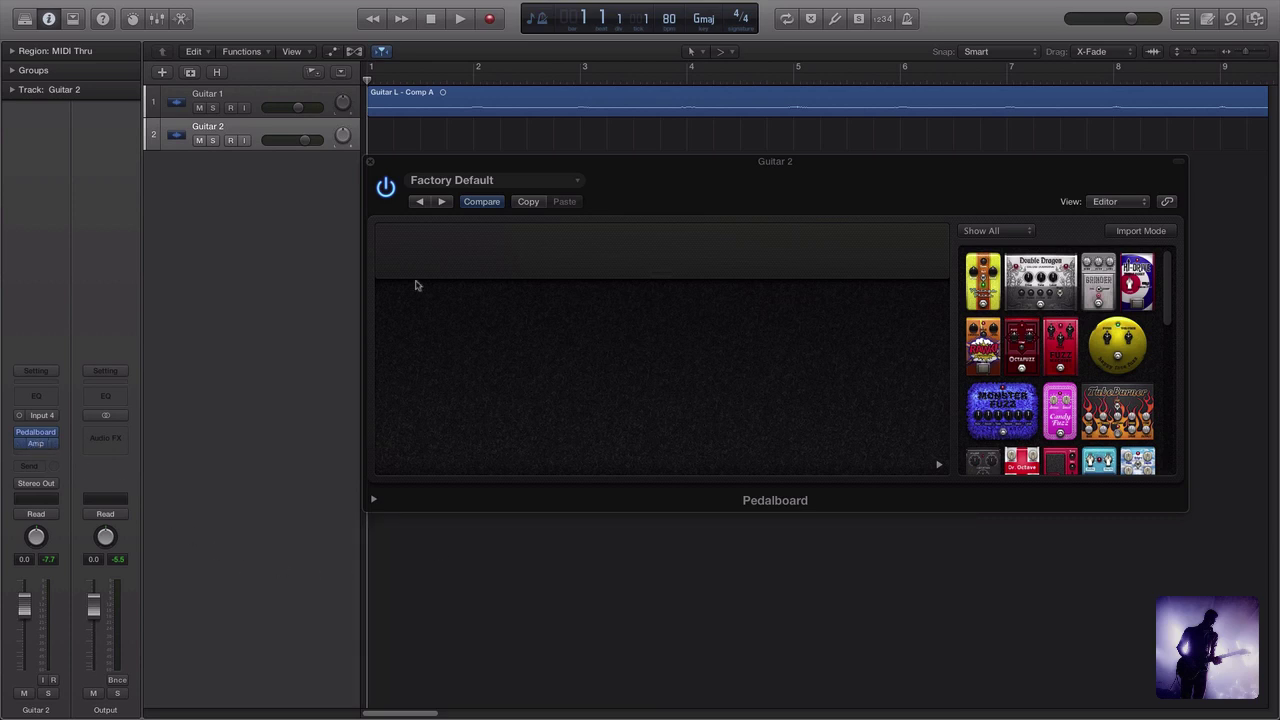